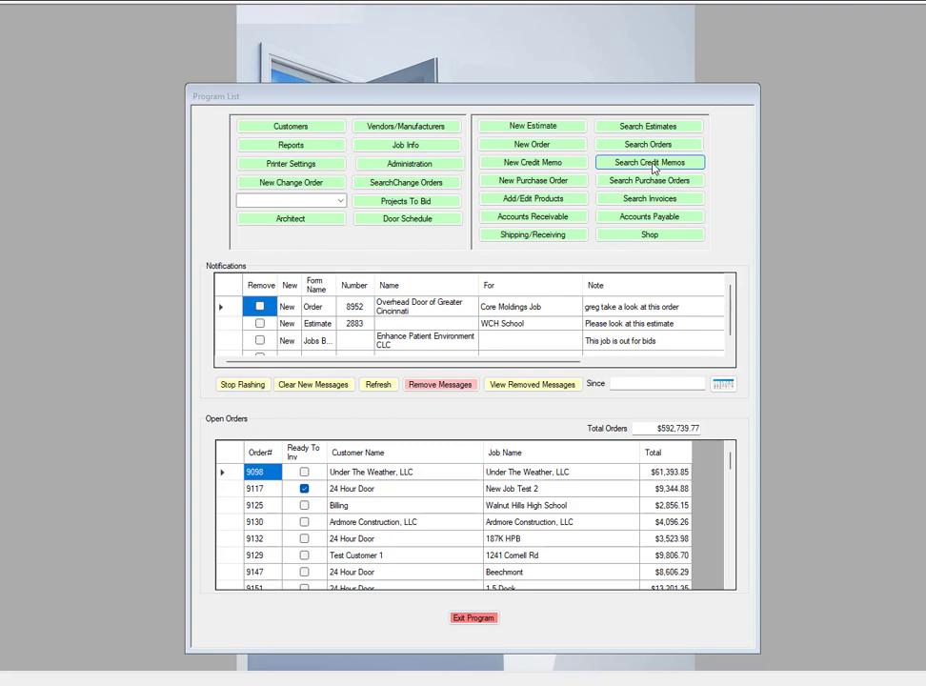
Browse the completed credit memos in the credit search, then close the search.
{"action": "left_click", "coordinate": [651, 163]}
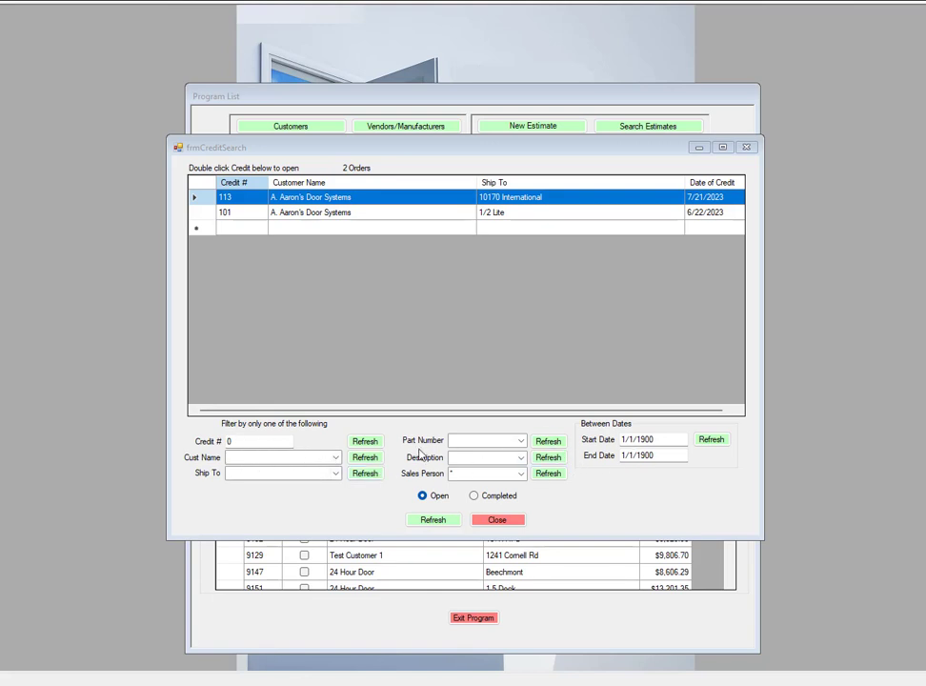
{"action": "left_click", "coordinate": [475, 497]}
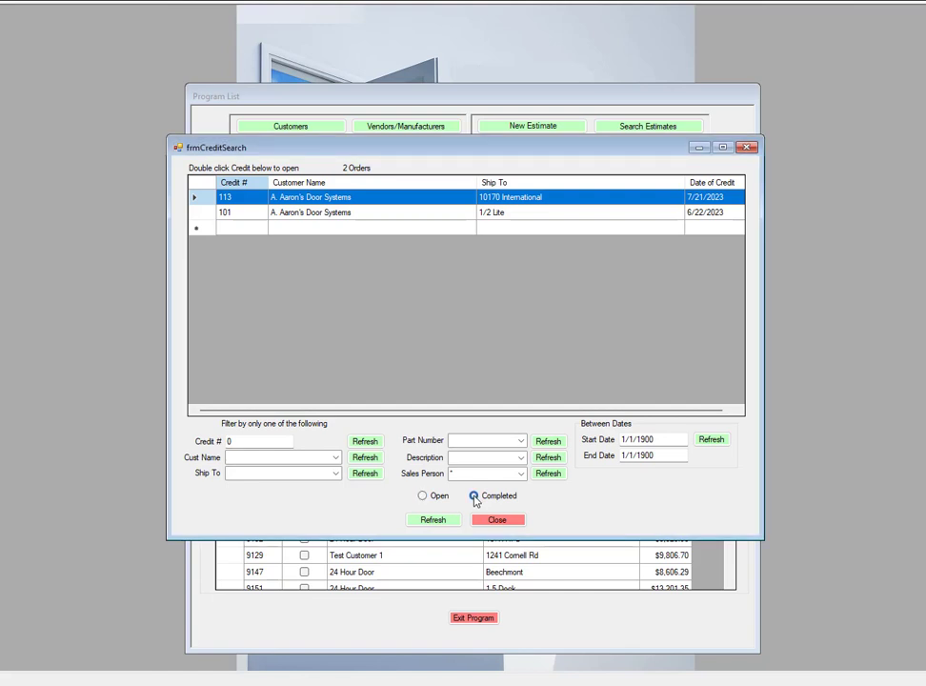
{"action": "left_click", "coordinate": [431, 521]}
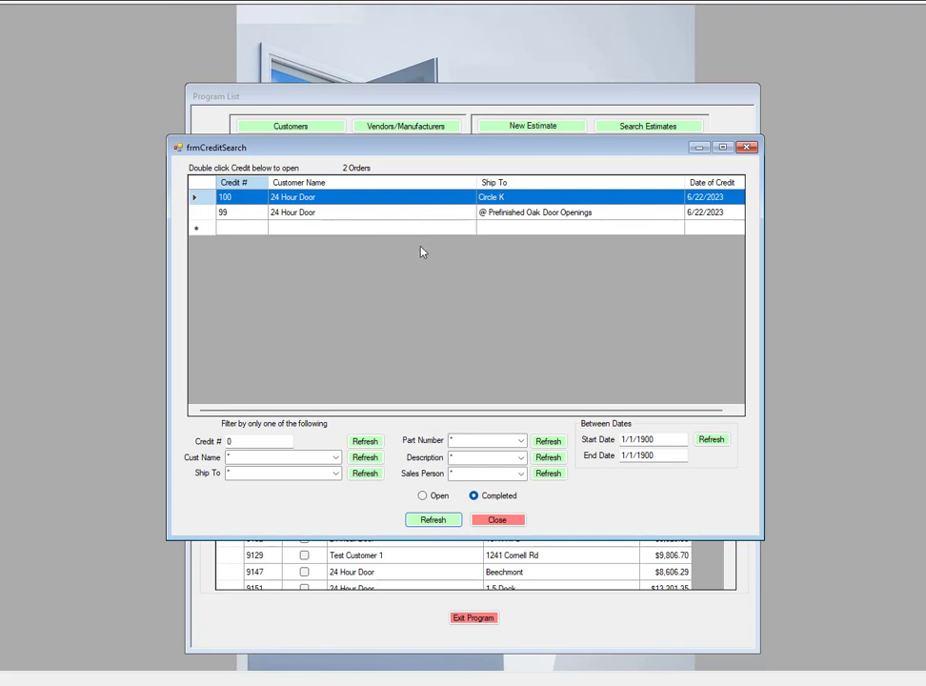
{"action": "left_click", "coordinate": [748, 149]}
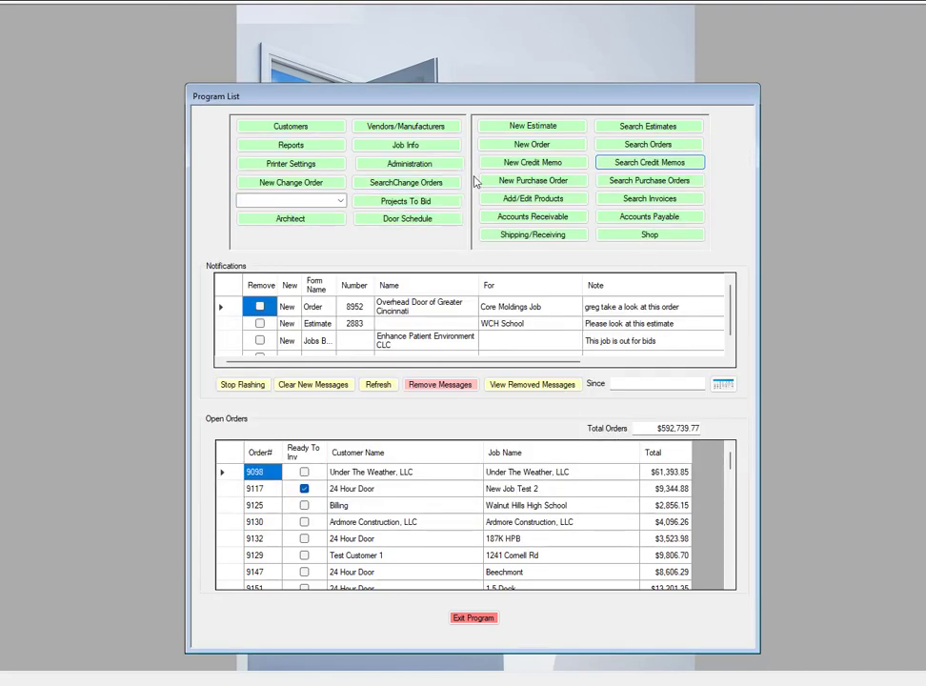
Create a credit memo for A. Aaron's Door Systems, job 1240 Cornell Park, OHHAMIL (7.000) tax.
{"action": "left_click", "coordinate": [541, 165]}
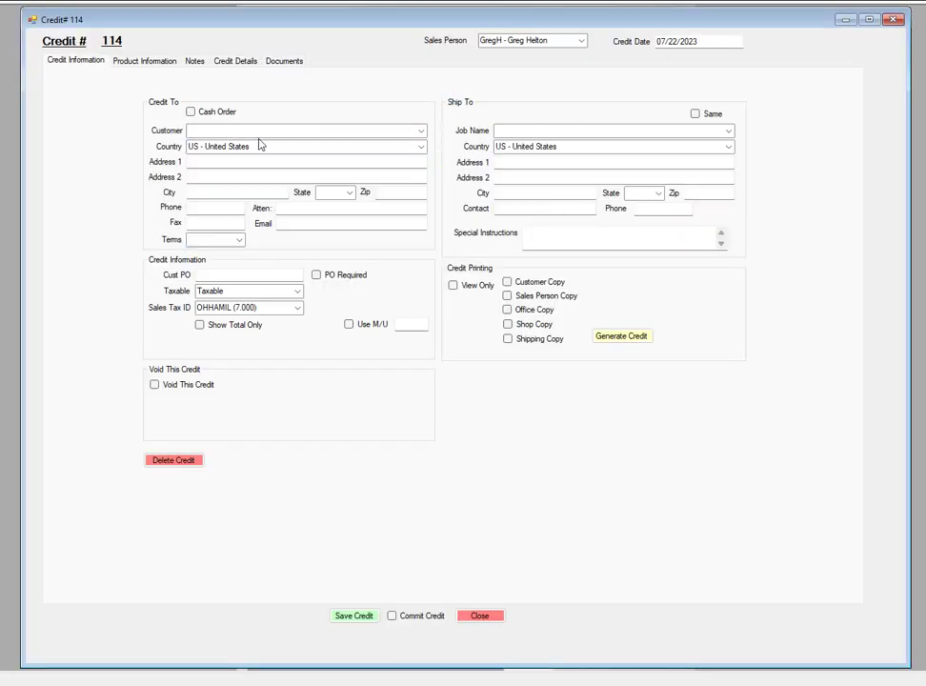
{"action": "left_click", "coordinate": [421, 132]}
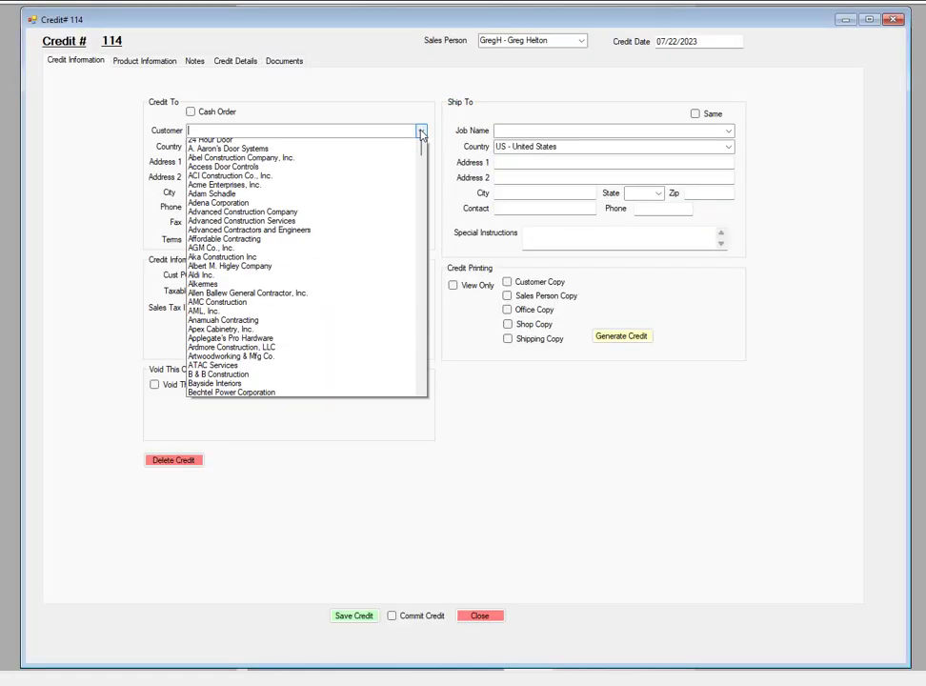
{"action": "left_click", "coordinate": [243, 160]}
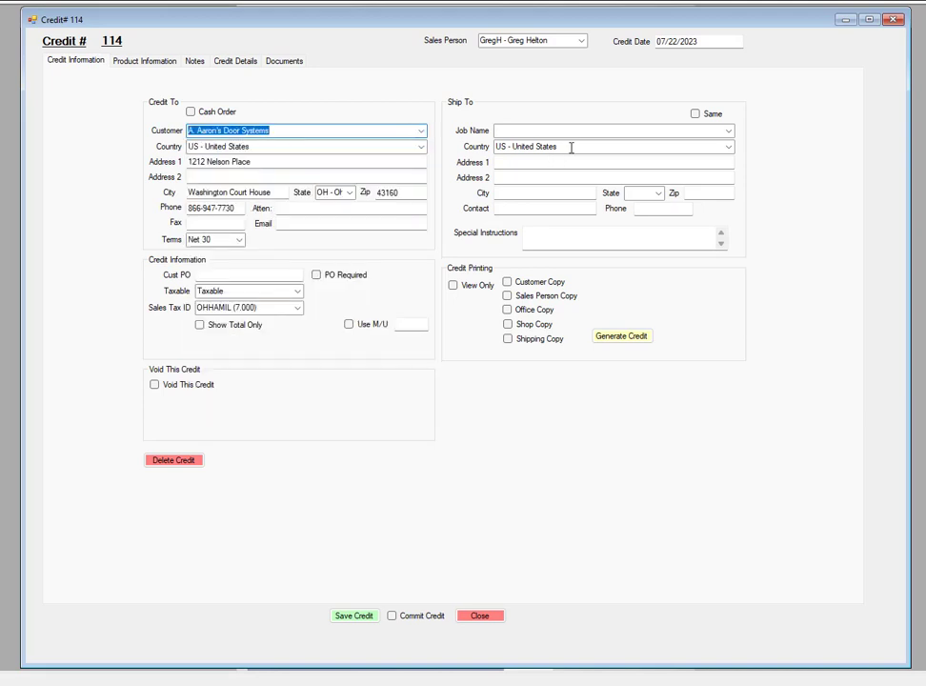
{"action": "left_click", "coordinate": [726, 132]}
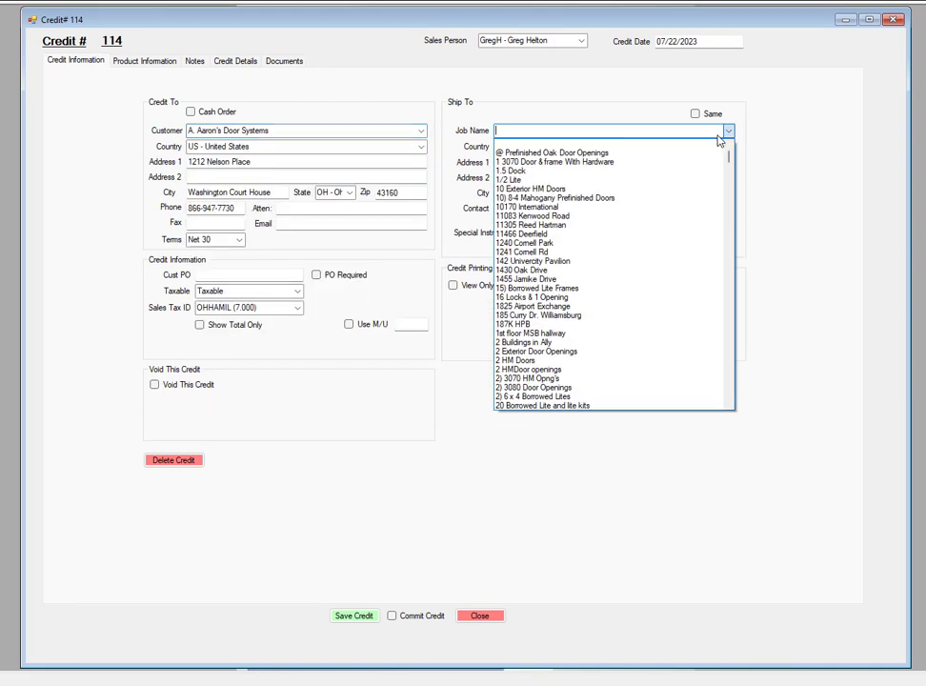
{"action": "left_click", "coordinate": [535, 244]}
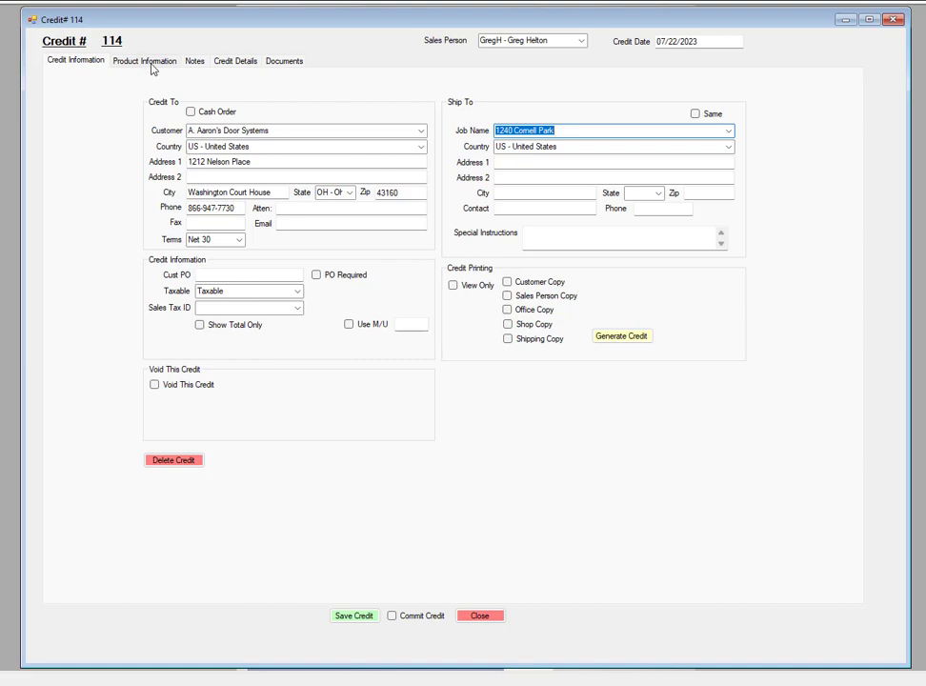
{"action": "left_click", "coordinate": [297, 309]}
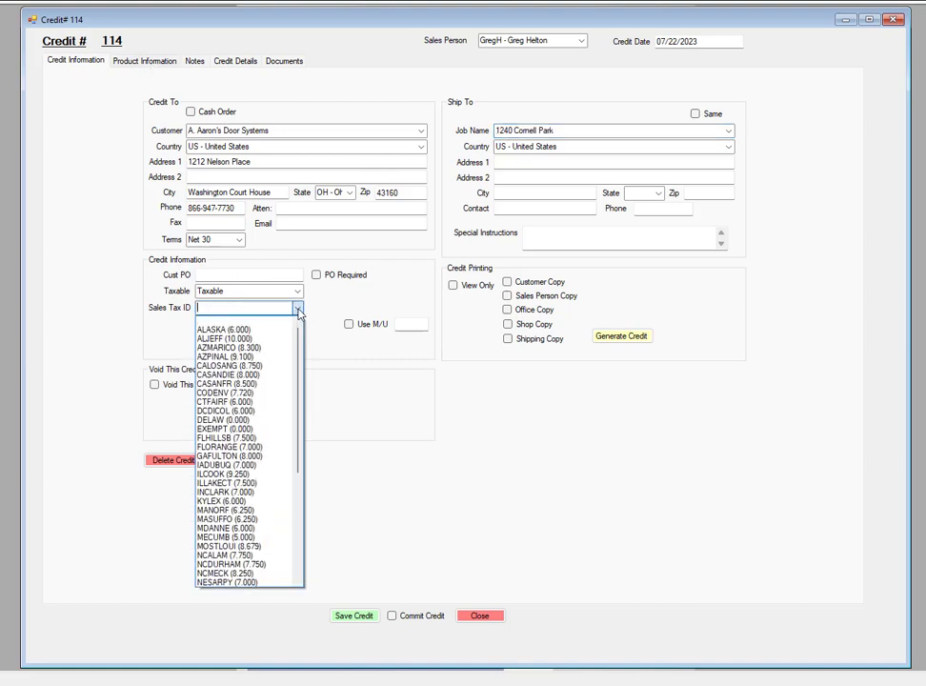
{"action": "scroll", "coordinate": [229, 495], "scroll_direction": "down", "scroll_amount": 4}
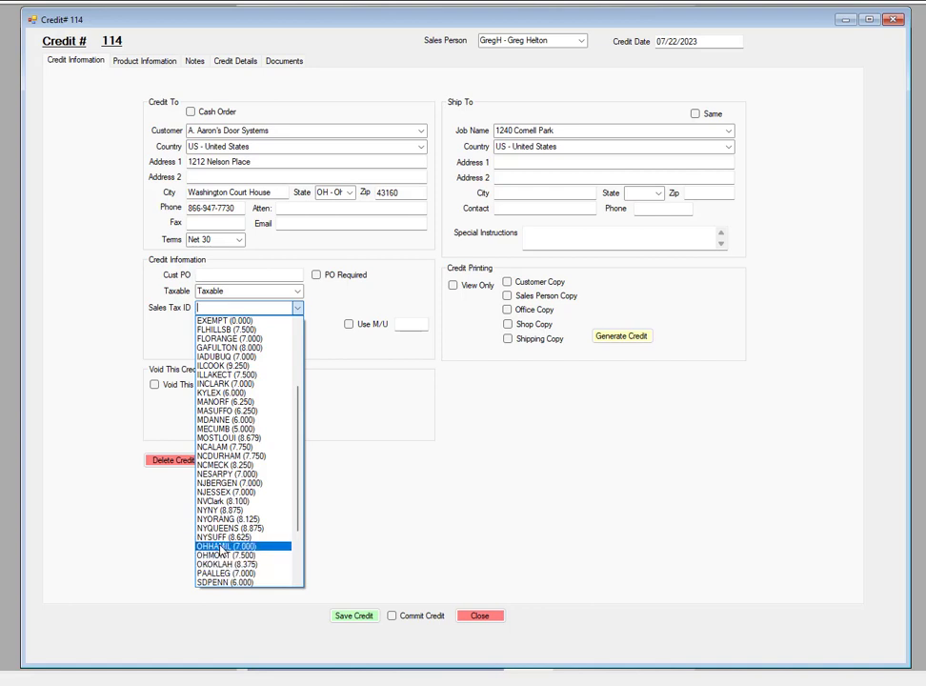
{"action": "left_click", "coordinate": [221, 547]}
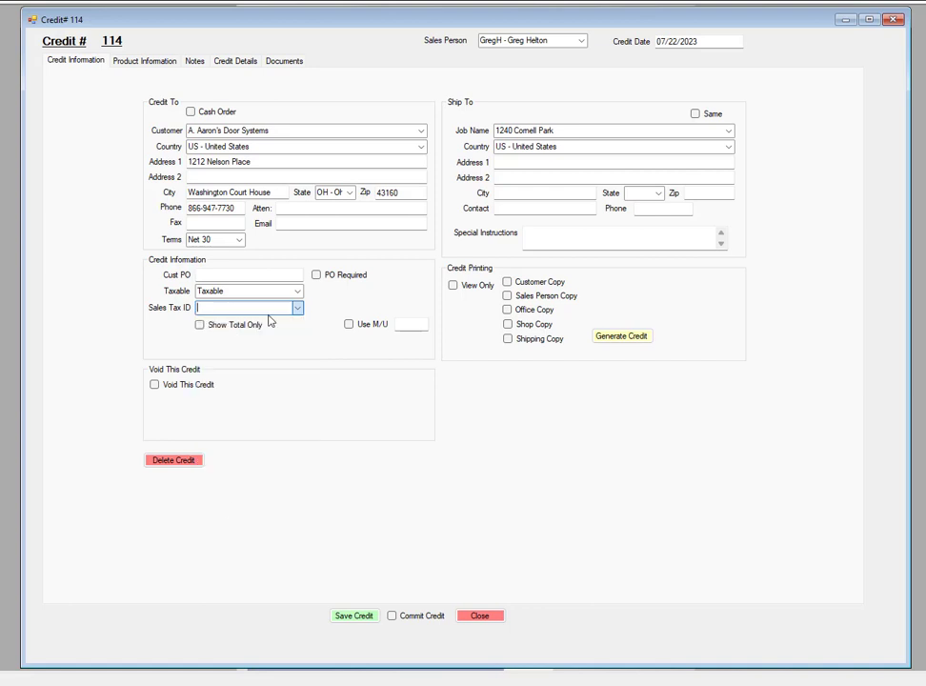
{"action": "left_click", "coordinate": [143, 62]}
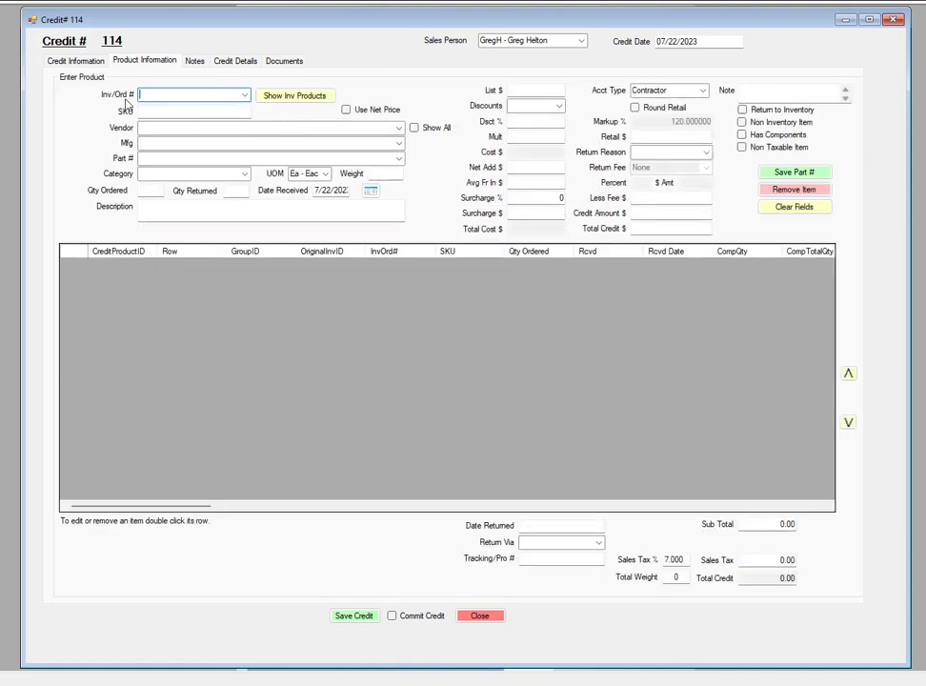
Set credit 114's Inv/Ord # to 6050 / 9115.
{"action": "left_click", "coordinate": [245, 96]}
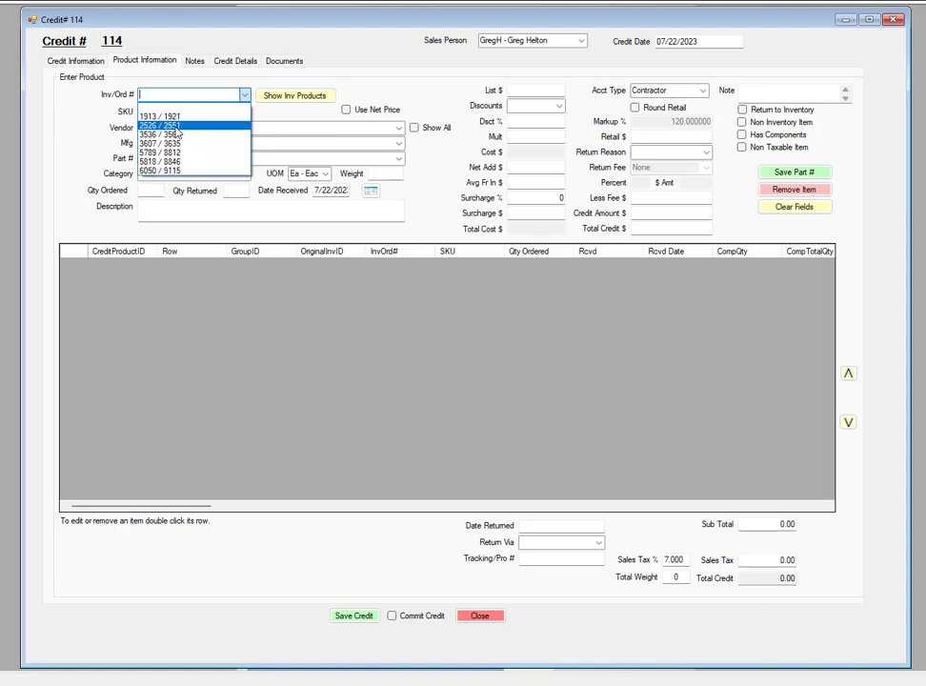
{"action": "left_click", "coordinate": [94, 146]}
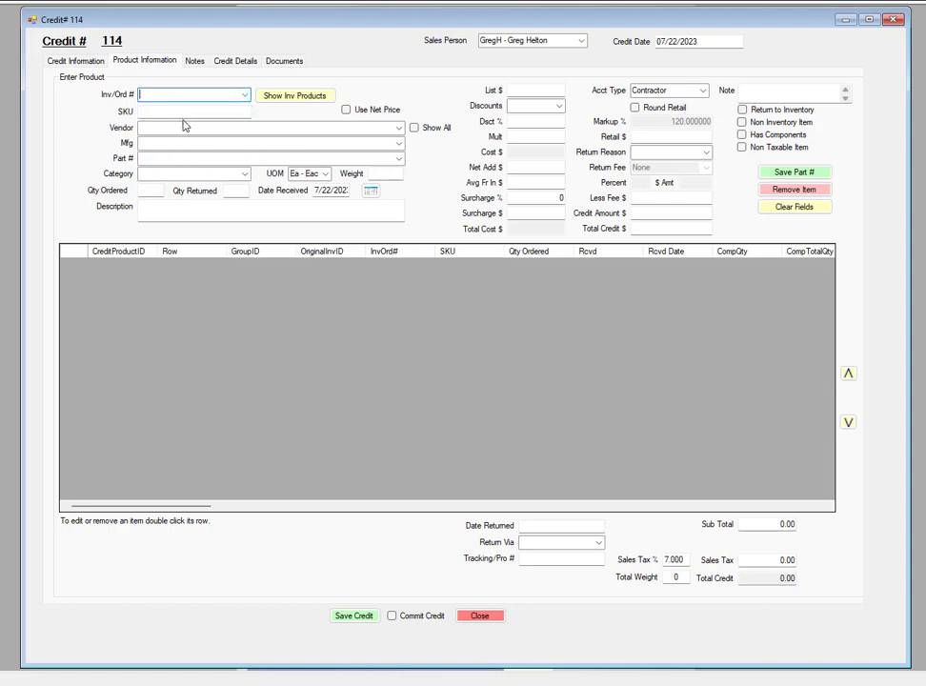
{"action": "left_click", "coordinate": [168, 129]}
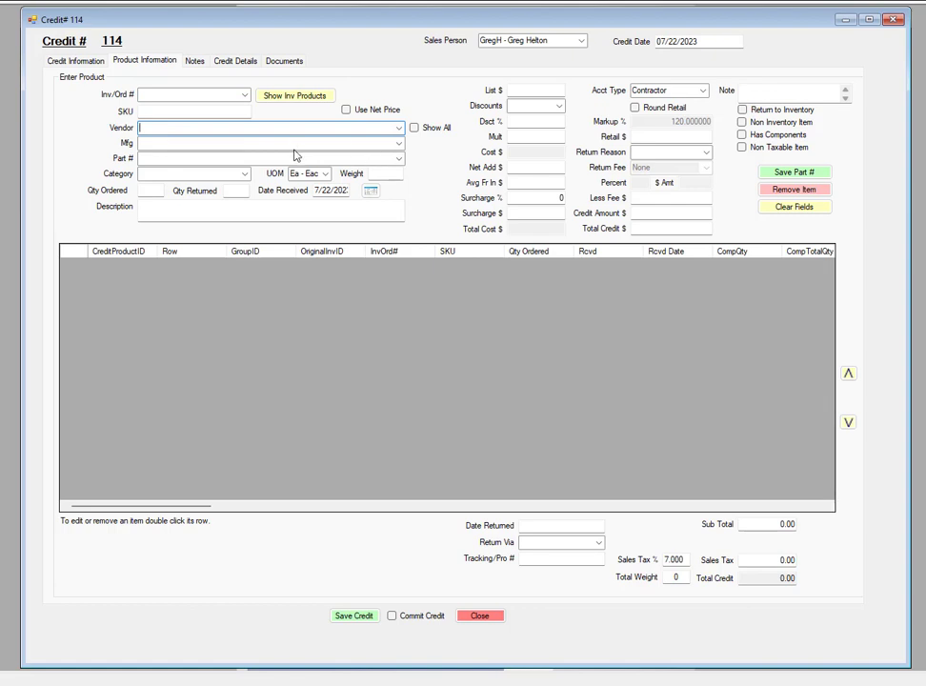
{"action": "left_click", "coordinate": [244, 97]}
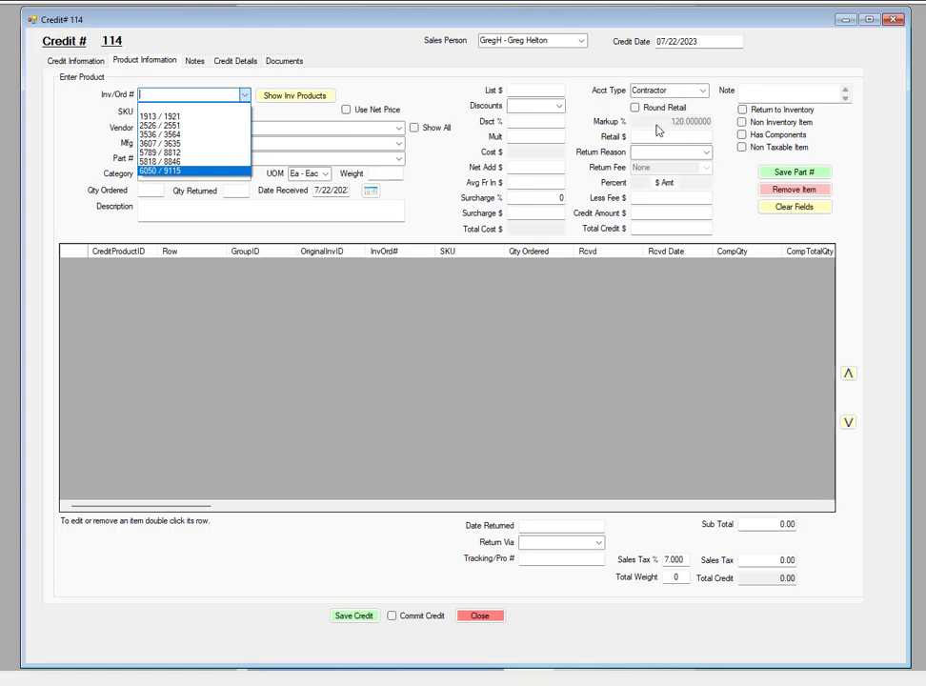
{"action": "left_click", "coordinate": [149, 174]}
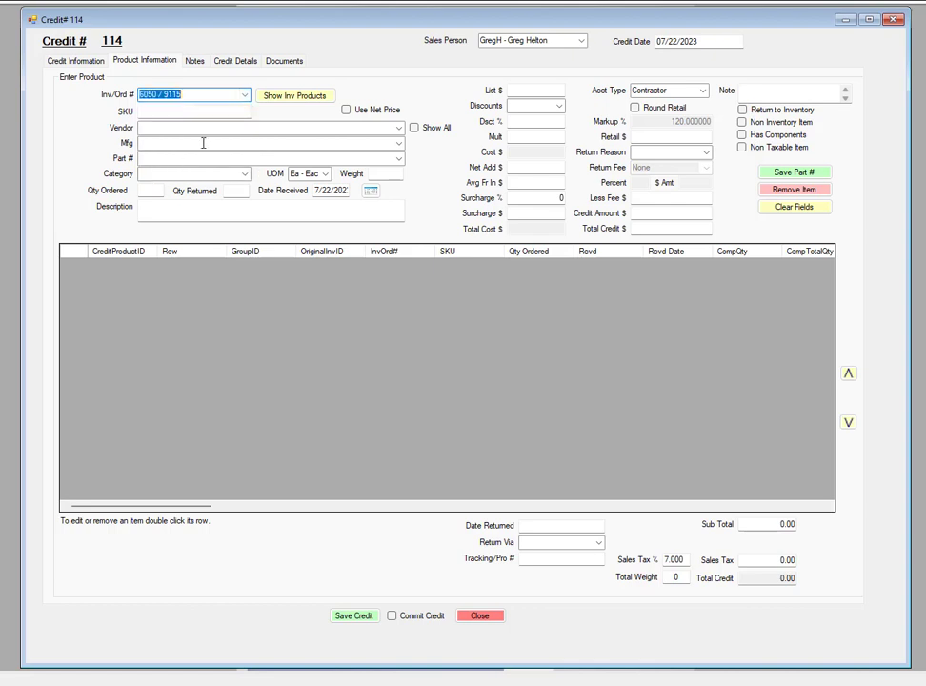
Load the Yale Commercial Locks and Hardware lockset from invoice 6050 / 9115 into the product form.
{"action": "left_click", "coordinate": [298, 99]}
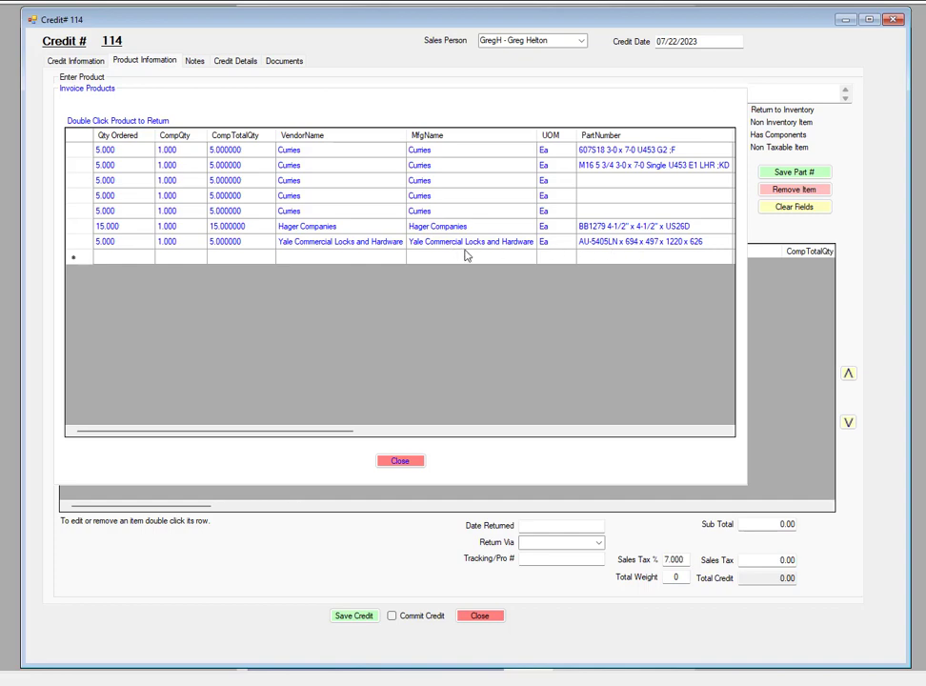
{"action": "left_click_drag", "start_coordinate": [331, 435], "coordinate": [284, 443]}
{"action": "left_click", "coordinate": [304, 244]}
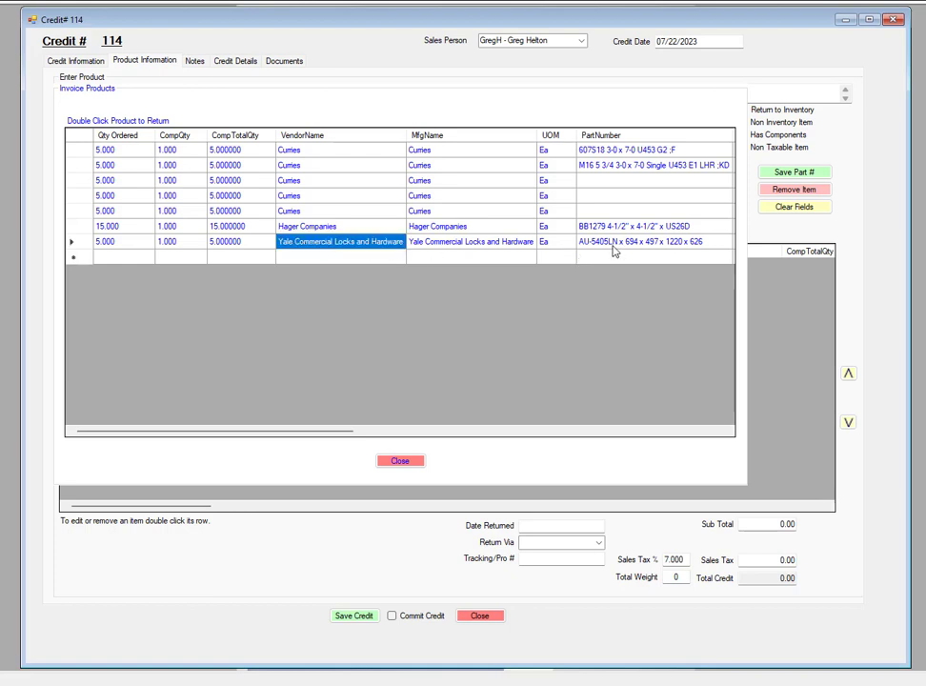
{"action": "double_click", "coordinate": [530, 246]}
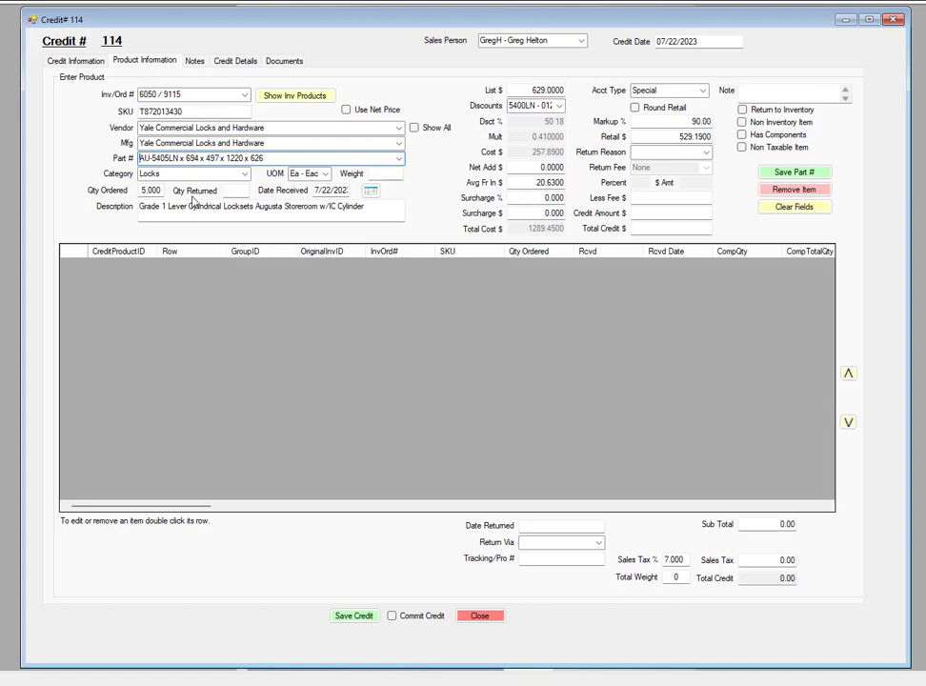
Enter 2 returned locksets with return reason Return For Credit Less Fee.
{"action": "left_click", "coordinate": [240, 191]}
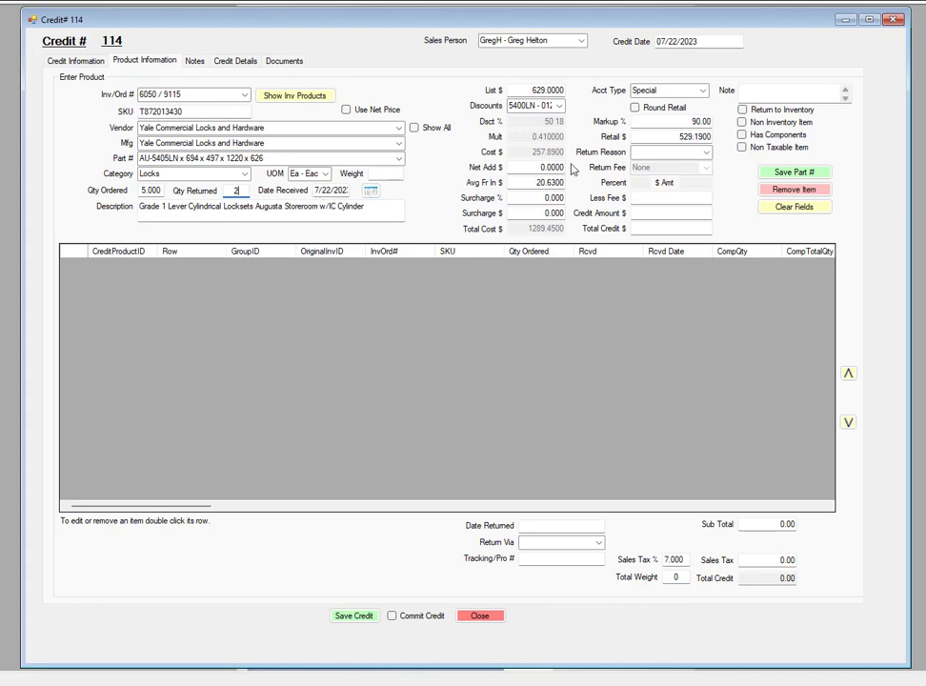
{"action": "left_click", "coordinate": [706, 153]}
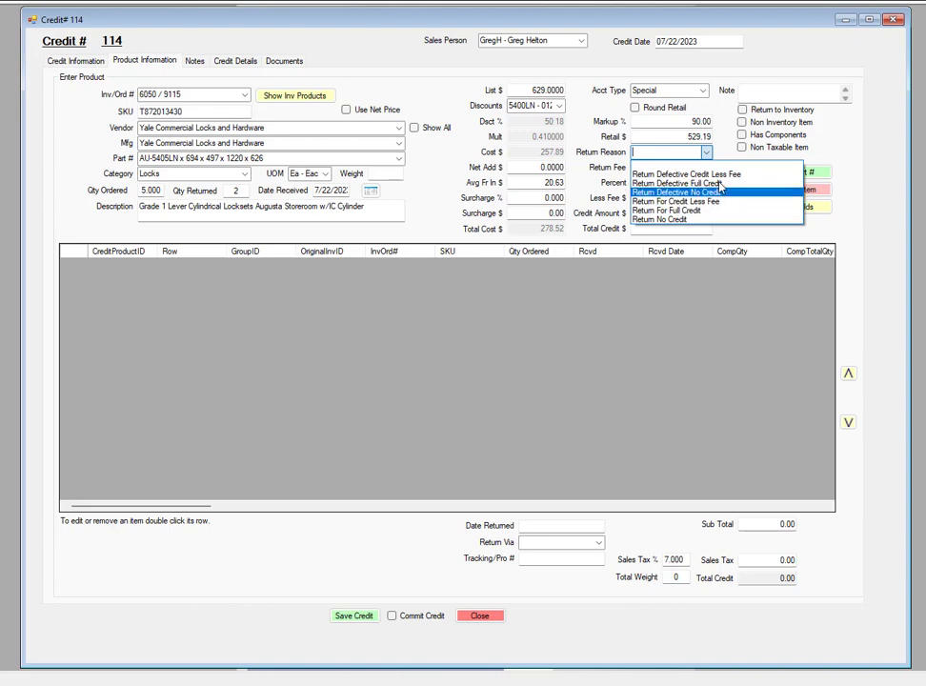
{"action": "left_click", "coordinate": [671, 176]}
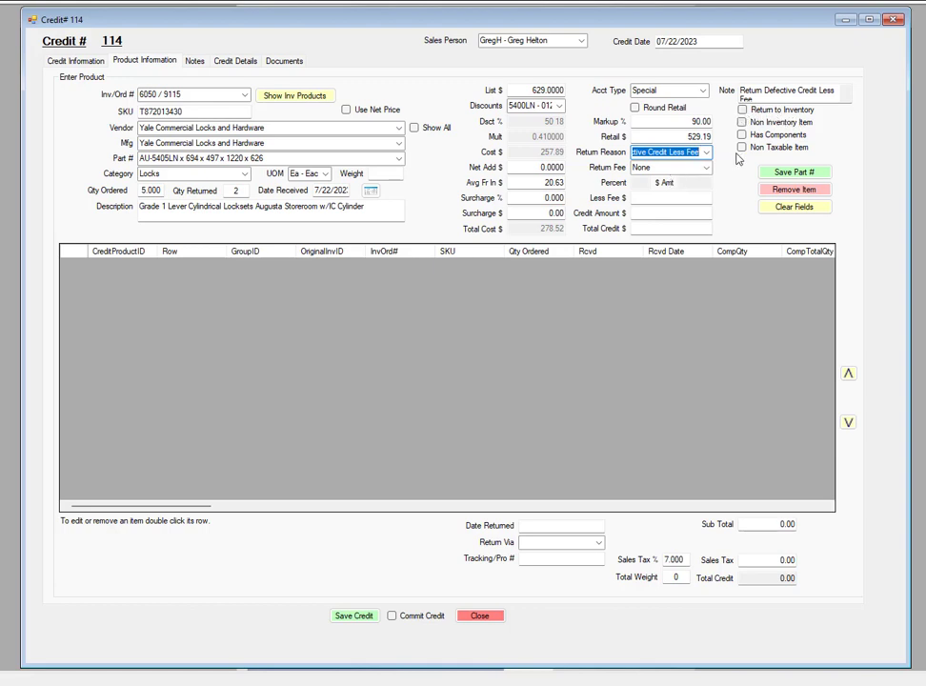
{"action": "left_click", "coordinate": [706, 152]}
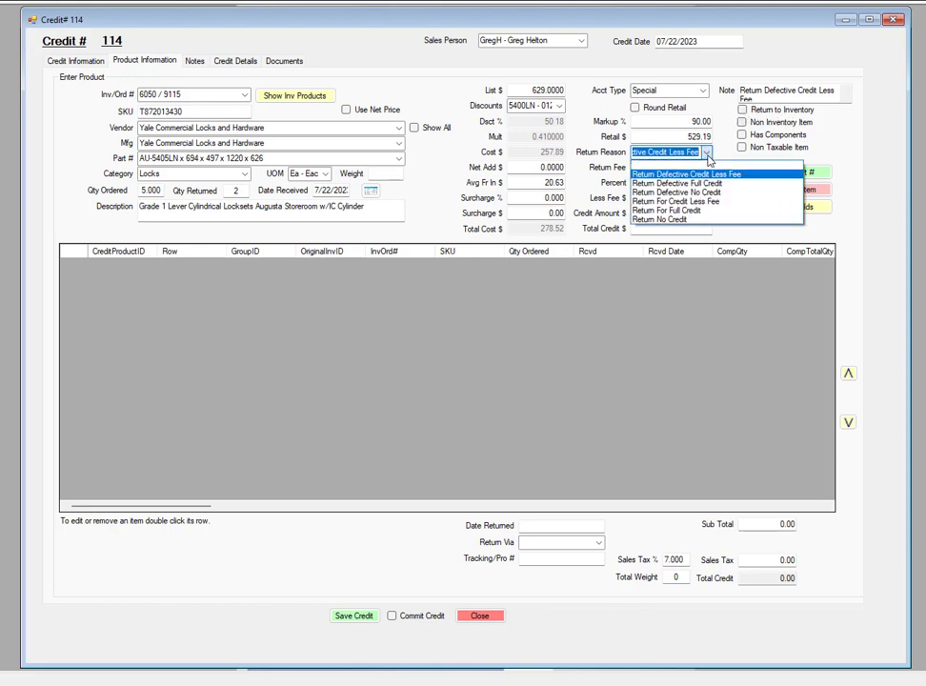
{"action": "left_click", "coordinate": [678, 203]}
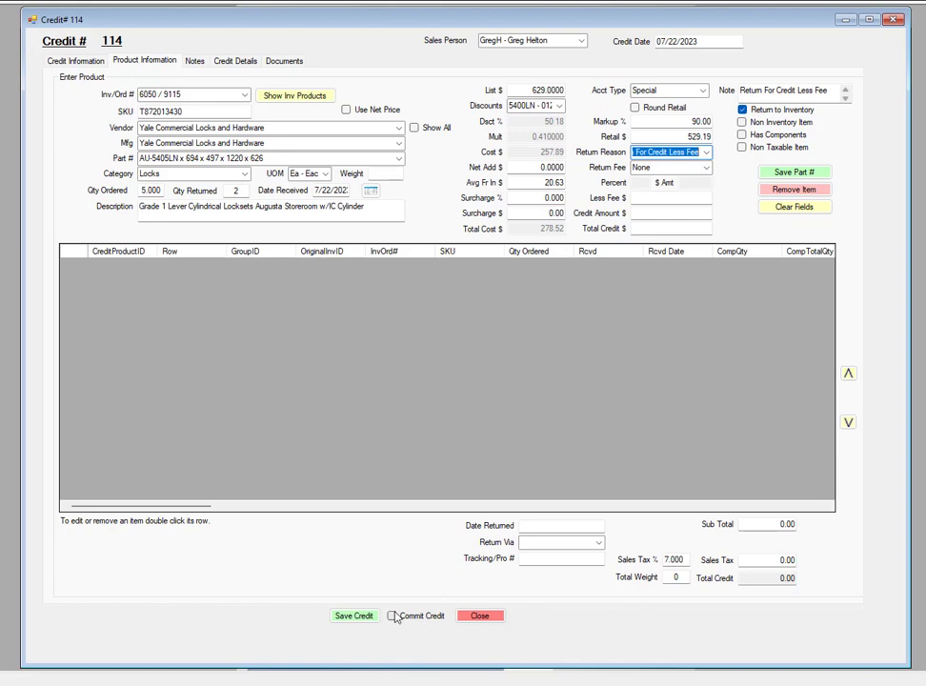
{"action": "left_click", "coordinate": [706, 153]}
{"action": "left_click", "coordinate": [706, 155]}
{"action": "left_click", "coordinate": [706, 168]}
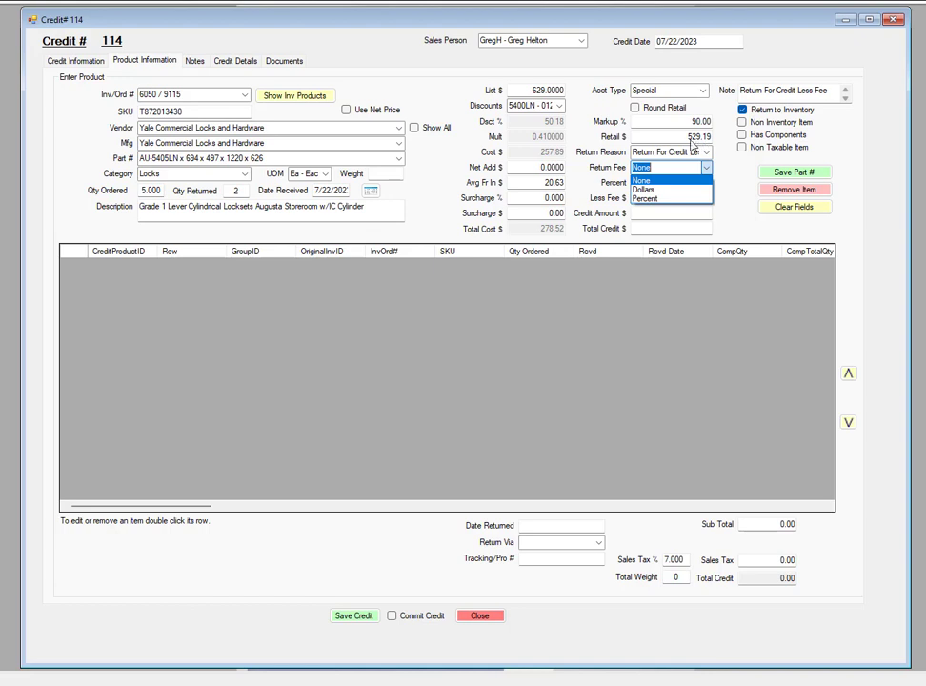
Apply a 20 percent return fee, giving 105.84 off and 846.70 total credit.
{"action": "left_click", "coordinate": [647, 200]}
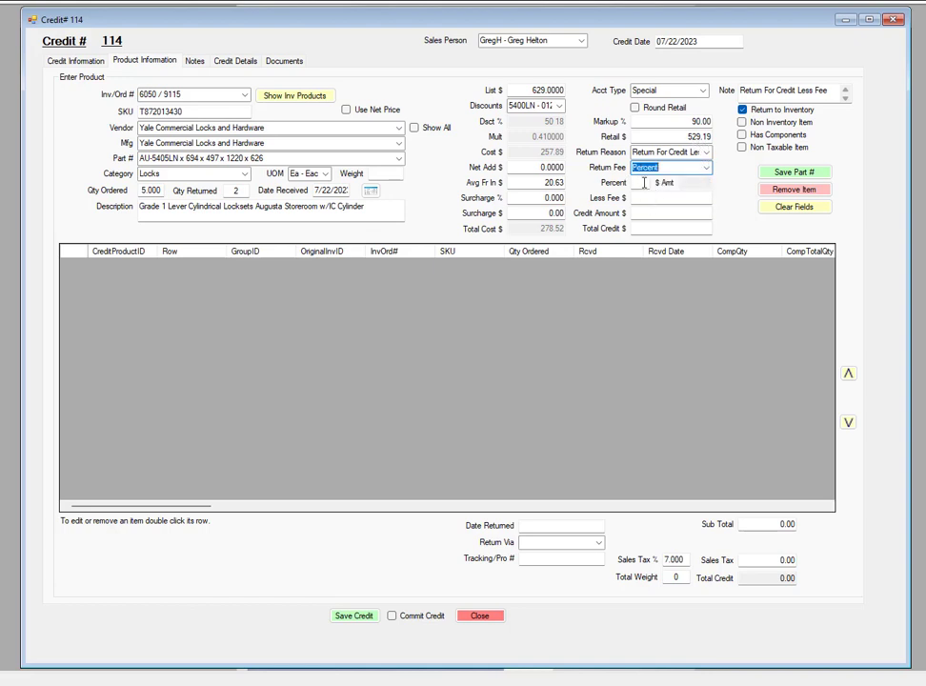
{"action": "left_click", "coordinate": [641, 183]}
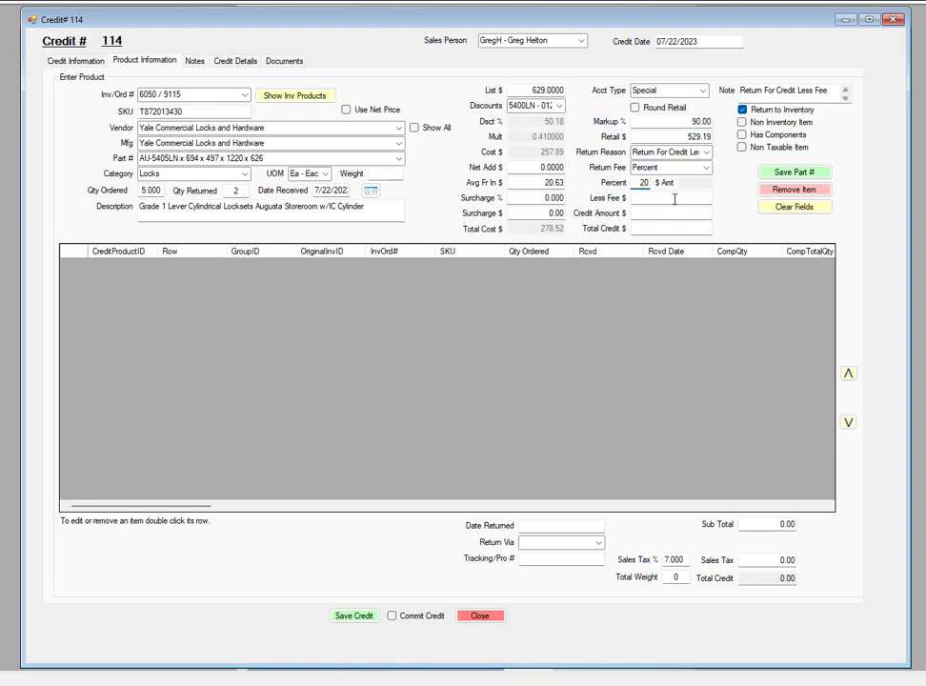
{"action": "left_click", "coordinate": [675, 199]}
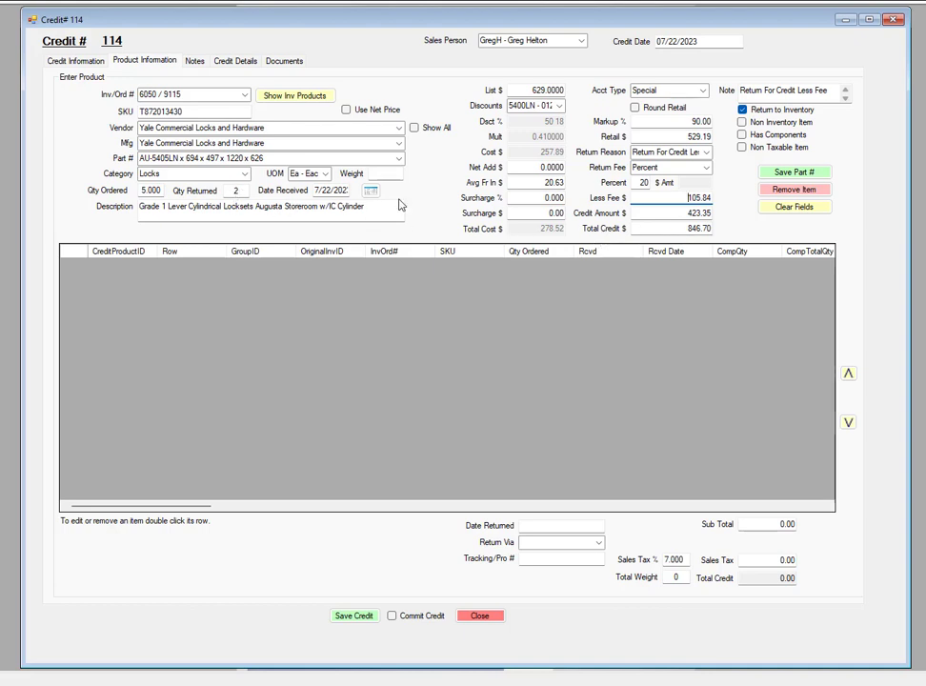
Save the Yale lockset line to credit 114, bringing the credit total to 905.97.
{"action": "left_click", "coordinate": [795, 174]}
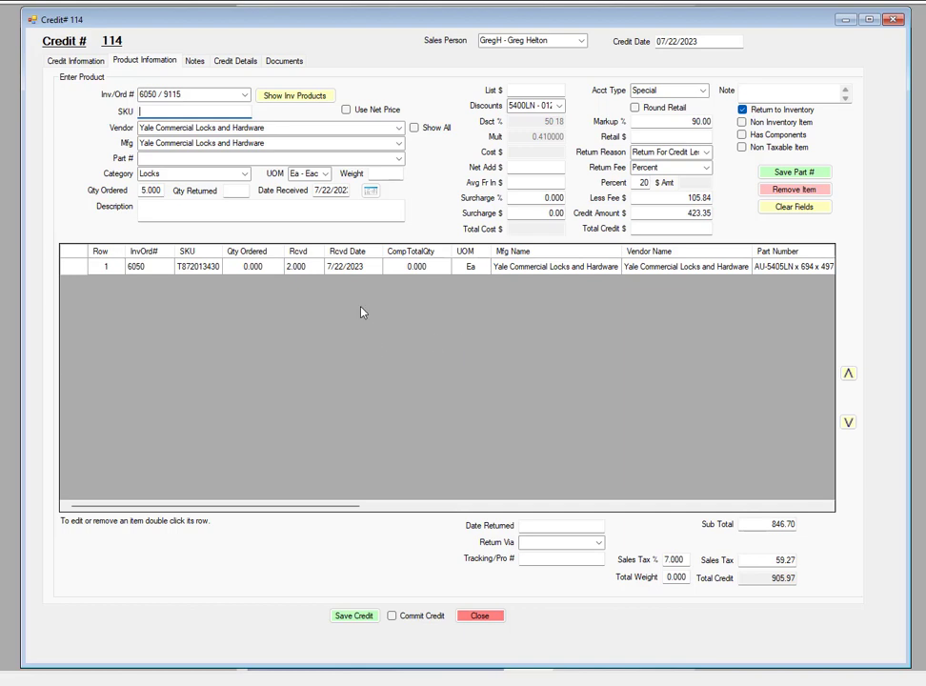
{"action": "left_click", "coordinate": [297, 97]}
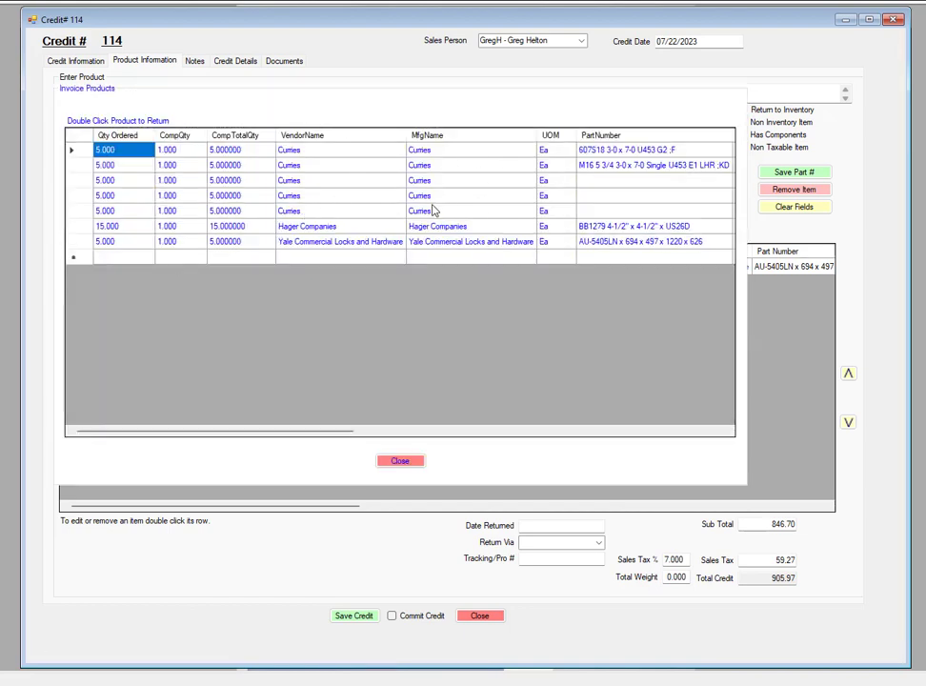
{"action": "left_click", "coordinate": [403, 462]}
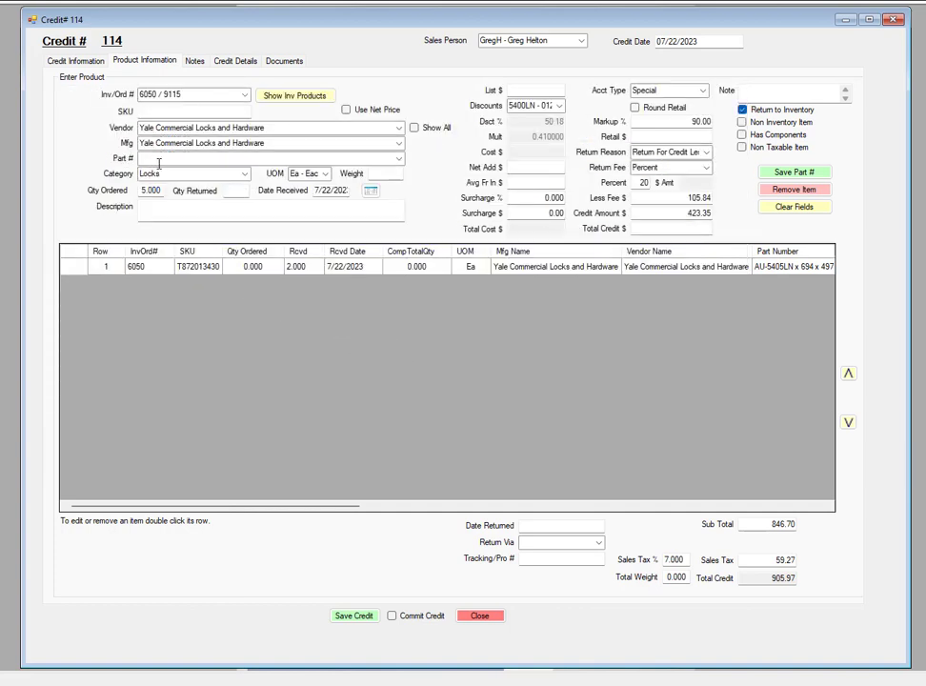
{"action": "left_click", "coordinate": [71, 62]}
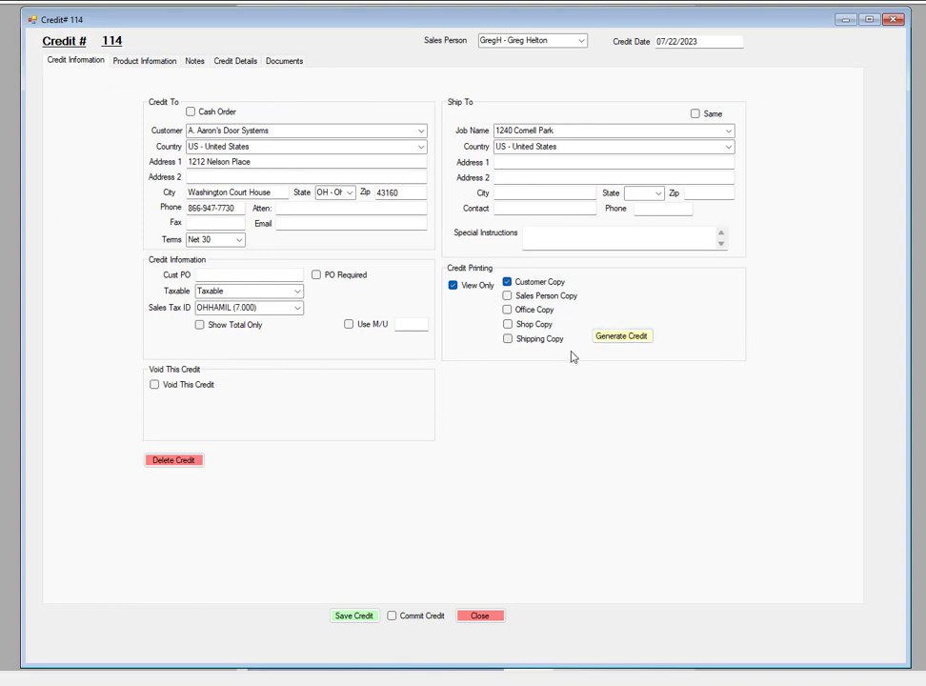
{"action": "left_click", "coordinate": [621, 339]}
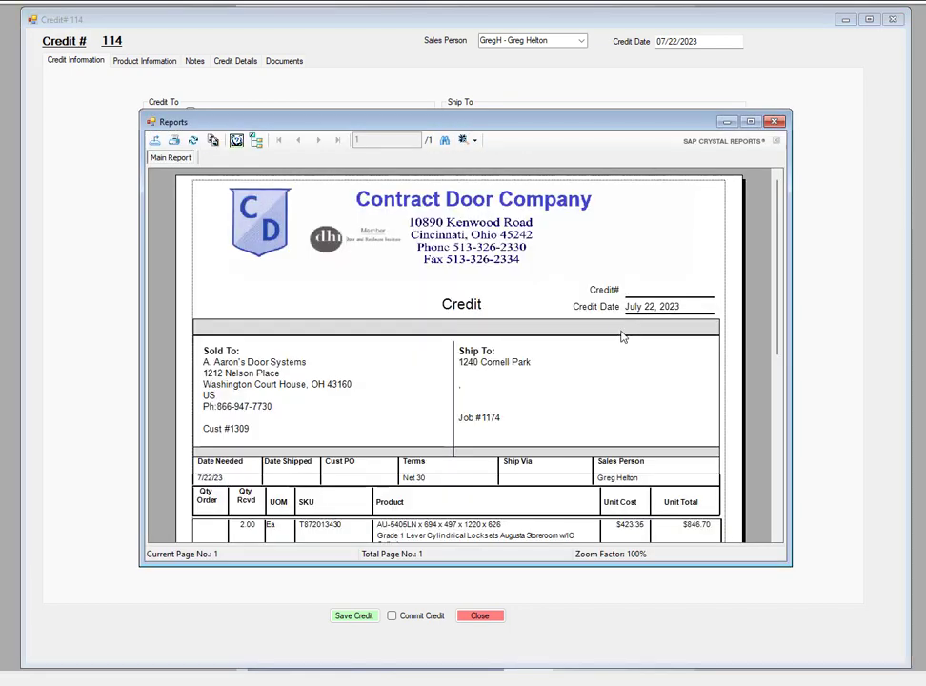
{"action": "scroll", "coordinate": [585, 341], "scroll_direction": "down", "scroll_amount": 3}
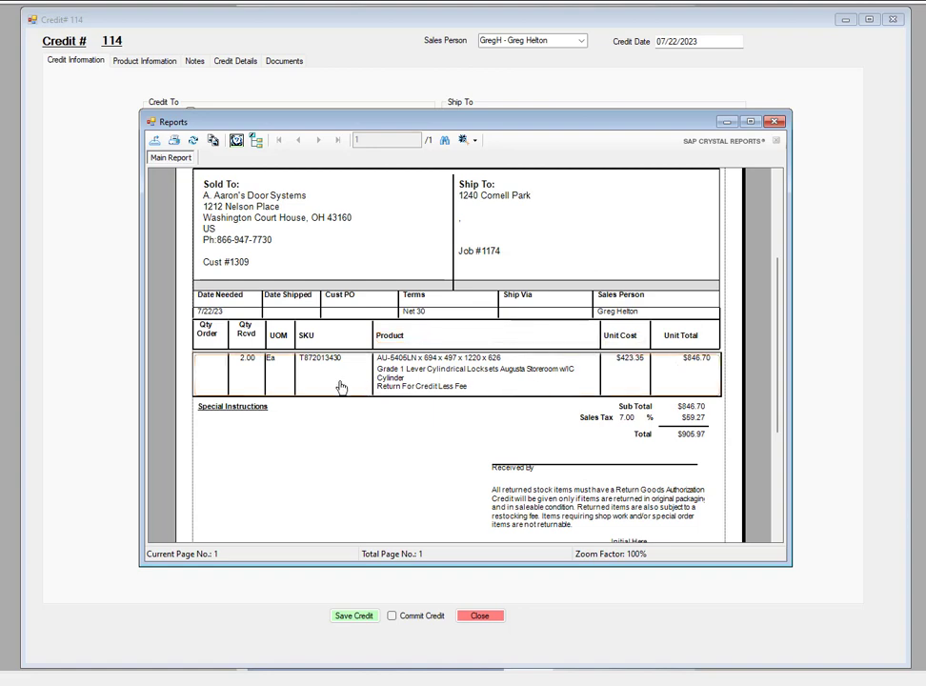
{"action": "scroll", "coordinate": [465, 486], "scroll_direction": "down", "scroll_amount": 4}
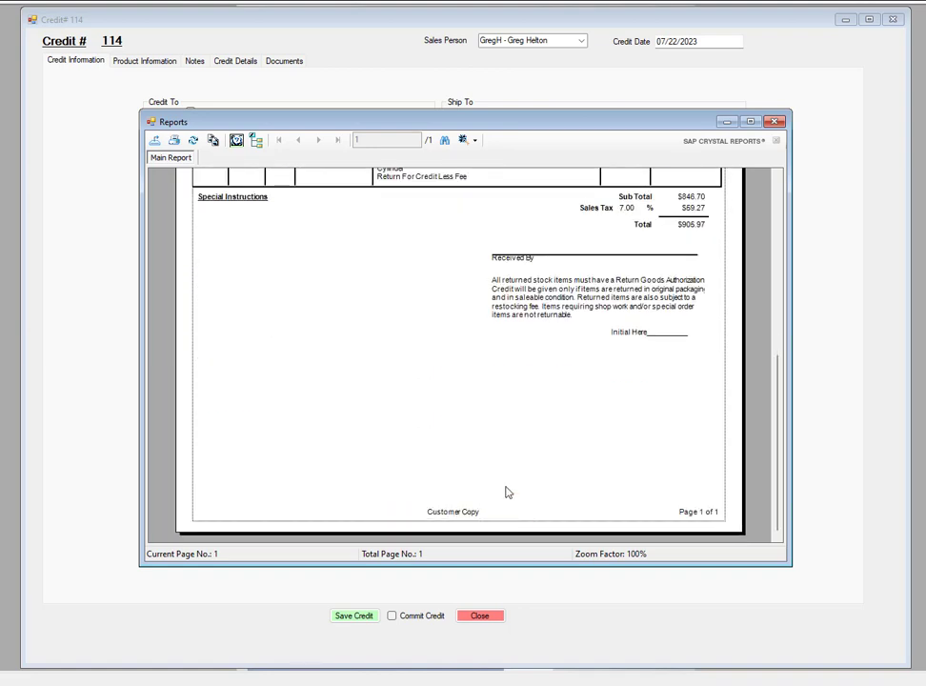
{"action": "scroll", "coordinate": [497, 433], "scroll_direction": "up", "scroll_amount": 7}
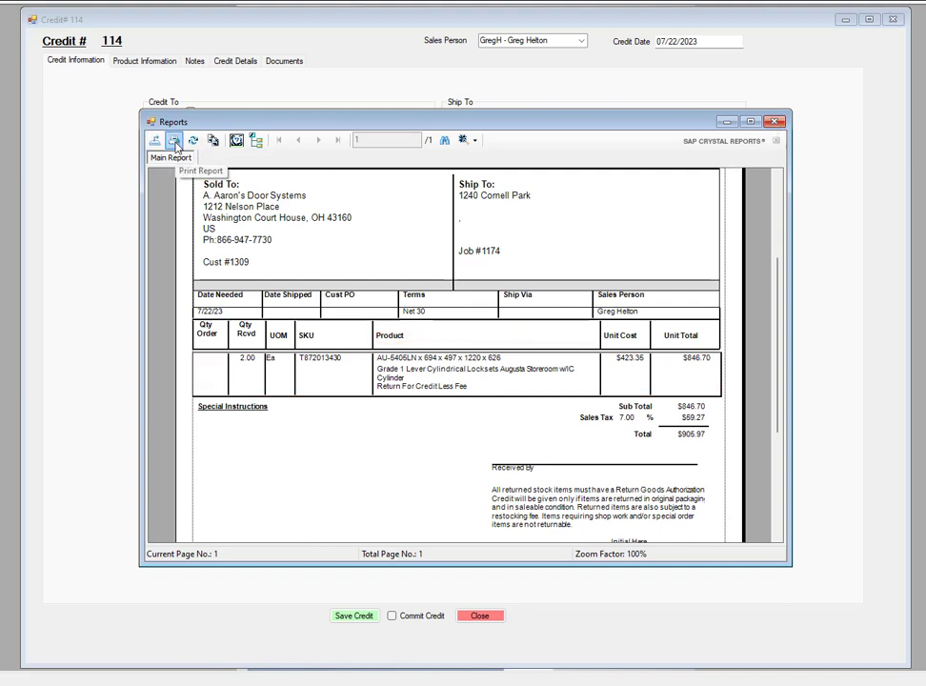
{"action": "left_click", "coordinate": [776, 125]}
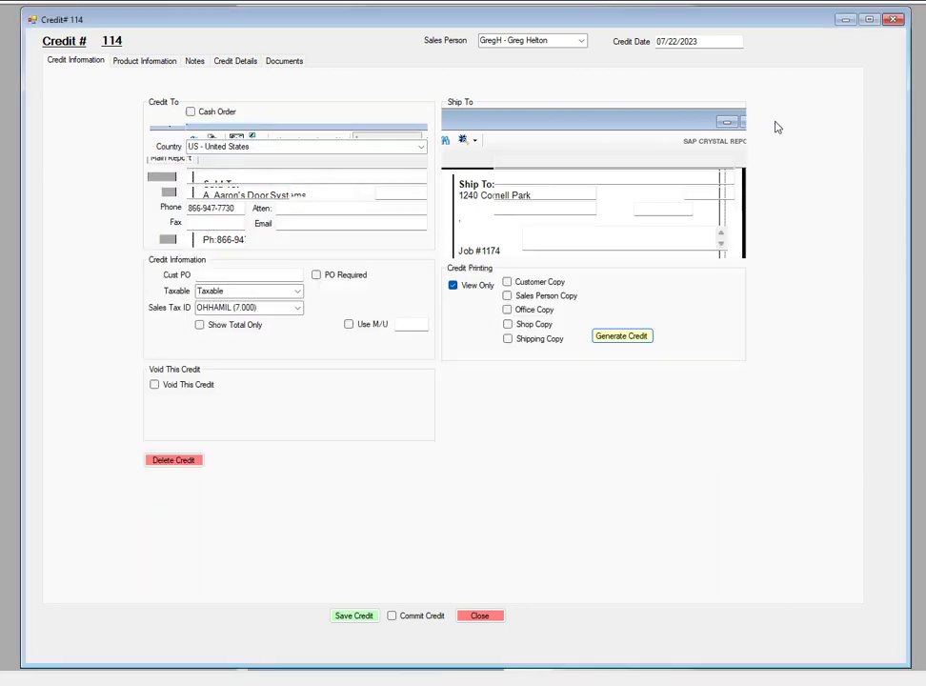
Uncheck View Only printing and review the Notes, Credit Details and Documents tabs.
{"action": "left_click", "coordinate": [453, 287]}
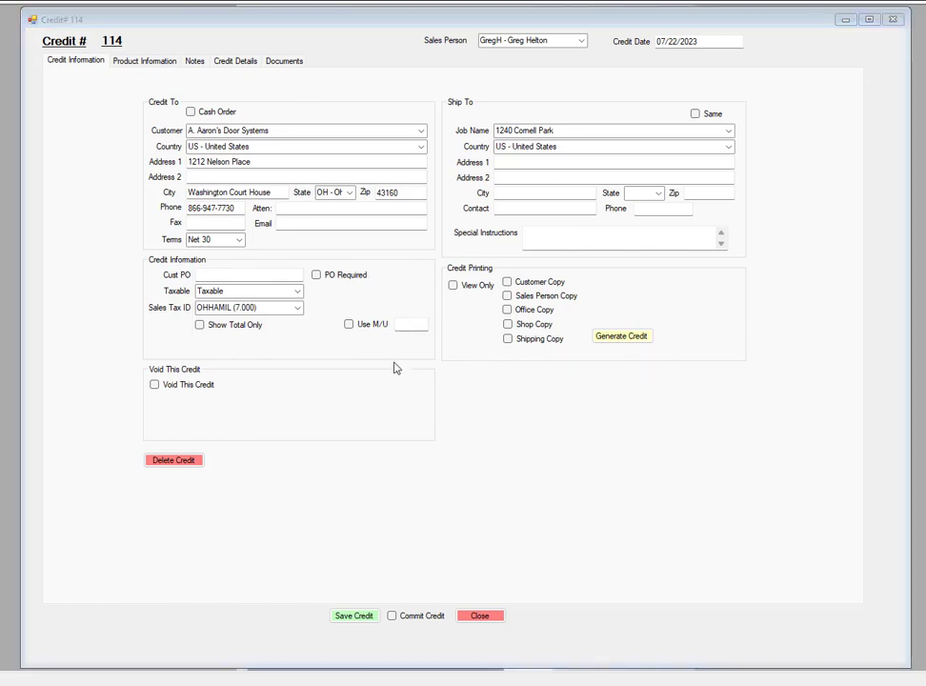
{"action": "left_click", "coordinate": [195, 63]}
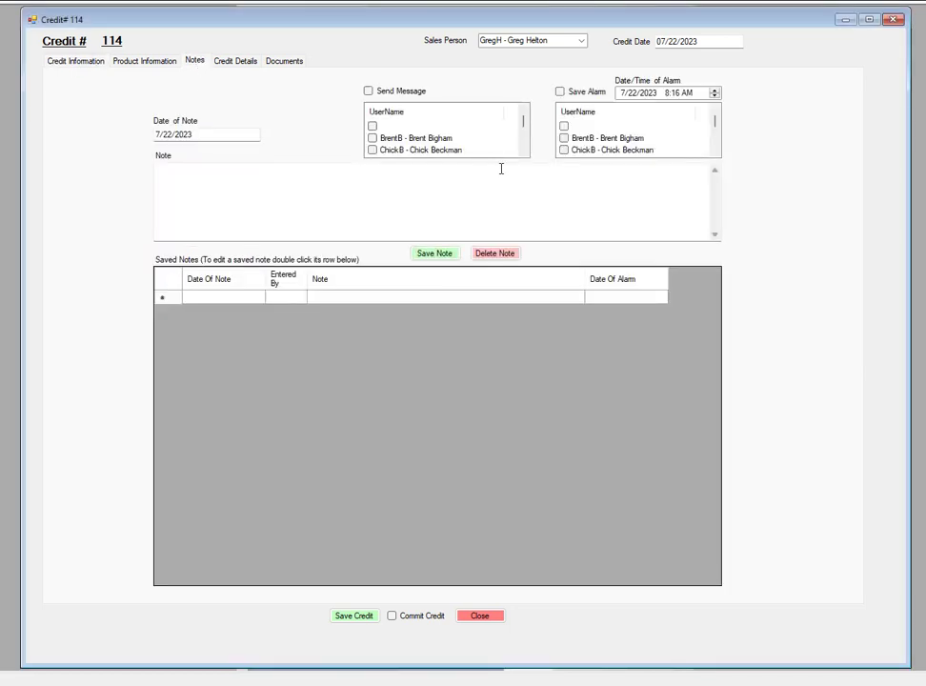
{"action": "left_click", "coordinate": [242, 65]}
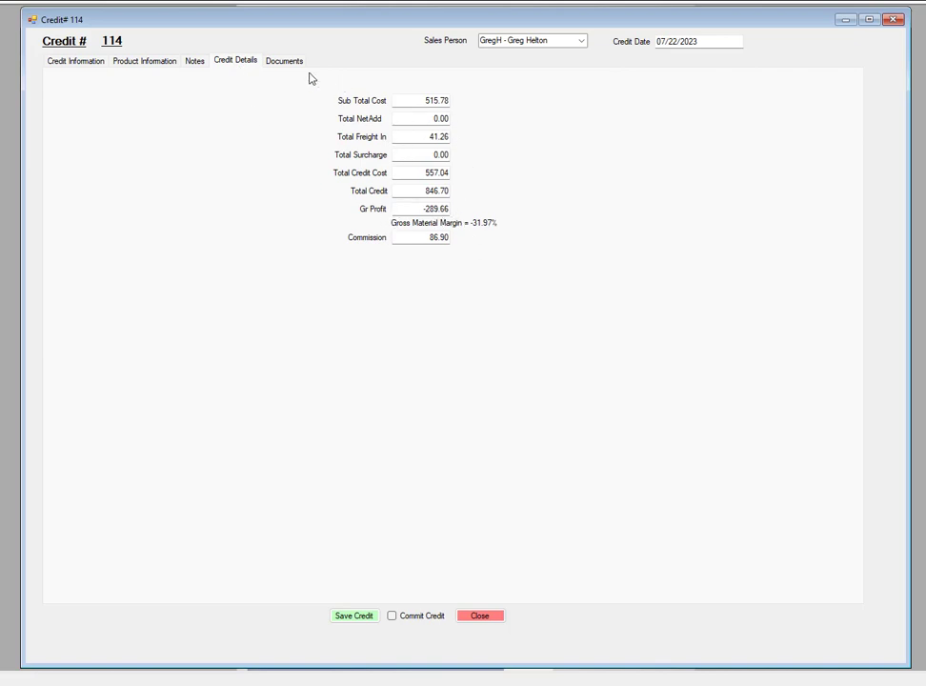
{"action": "left_click", "coordinate": [283, 63]}
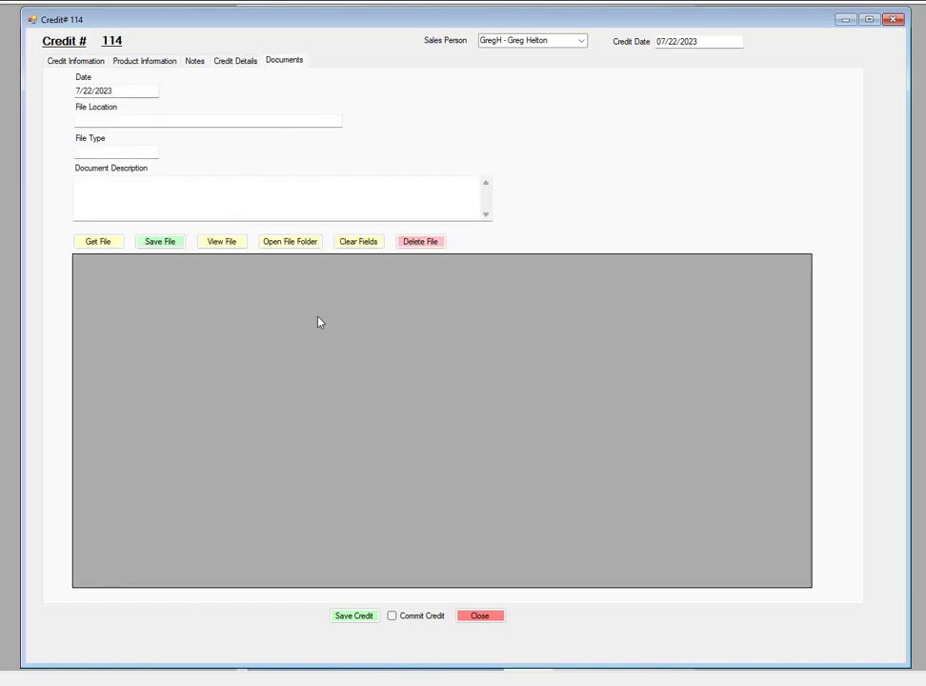
{"action": "left_click", "coordinate": [85, 65]}
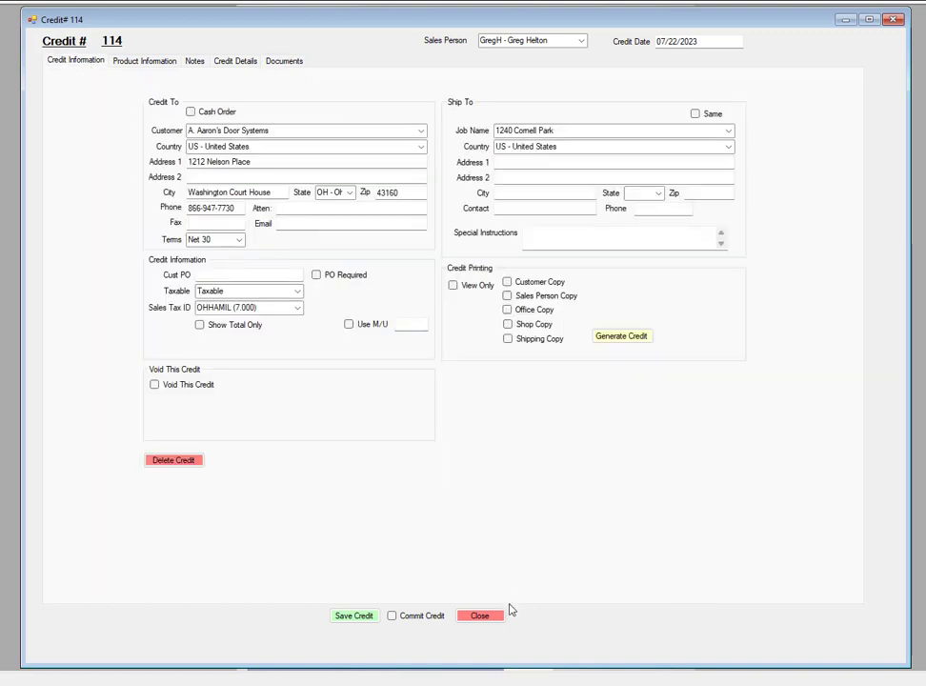
Check Commit Credit, save credit 114, and close its window.
{"action": "left_click", "coordinate": [393, 617]}
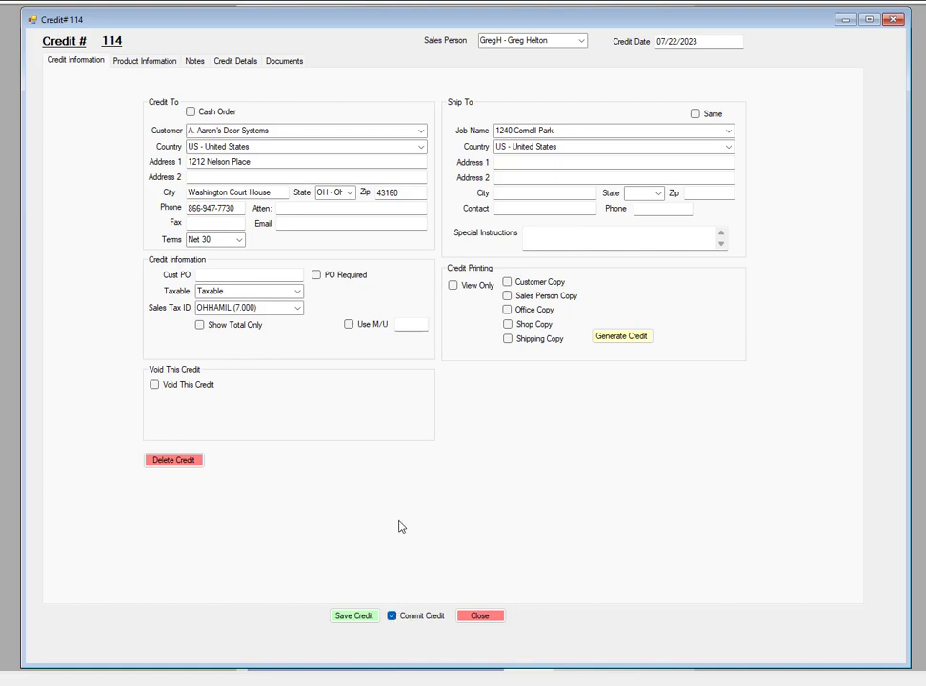
{"action": "left_click", "coordinate": [353, 617]}
{"action": "left_click", "coordinate": [894, 20]}
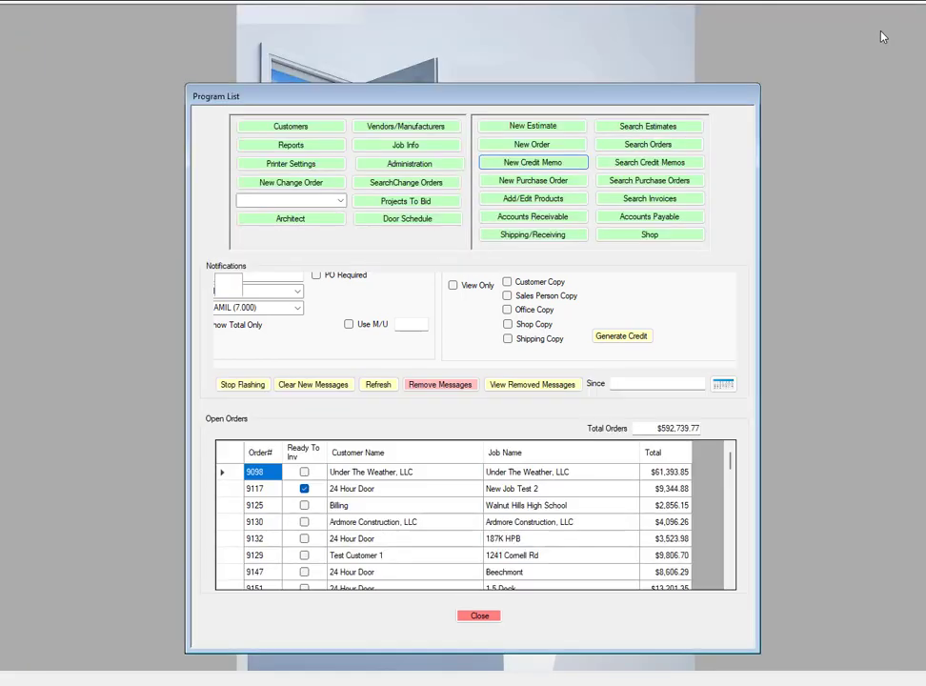
List completed credit memos in the search and open credit 114.
{"action": "left_click", "coordinate": [648, 164]}
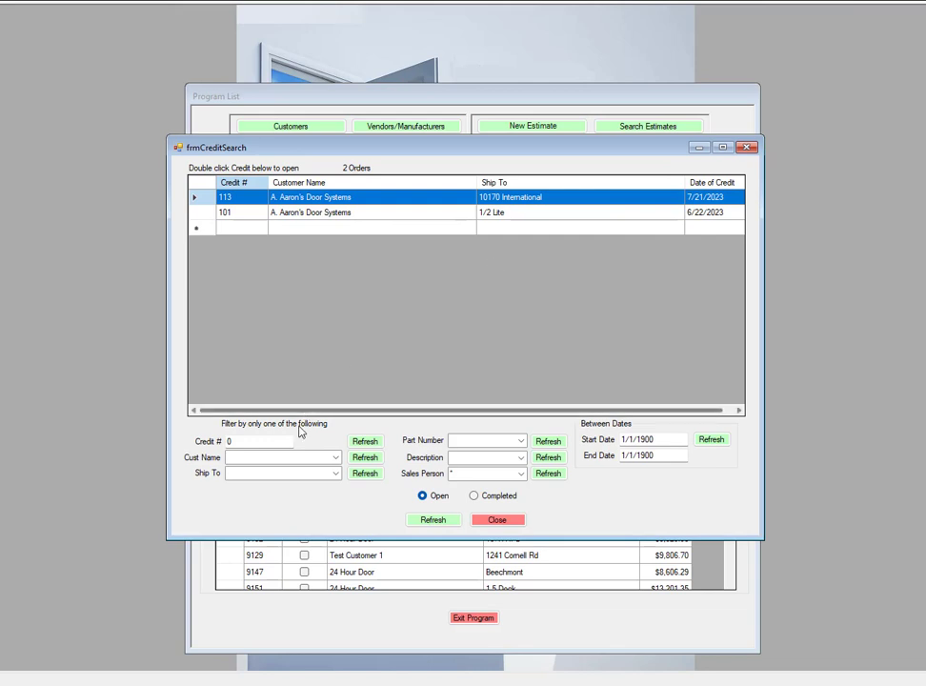
{"action": "left_click", "coordinate": [474, 495]}
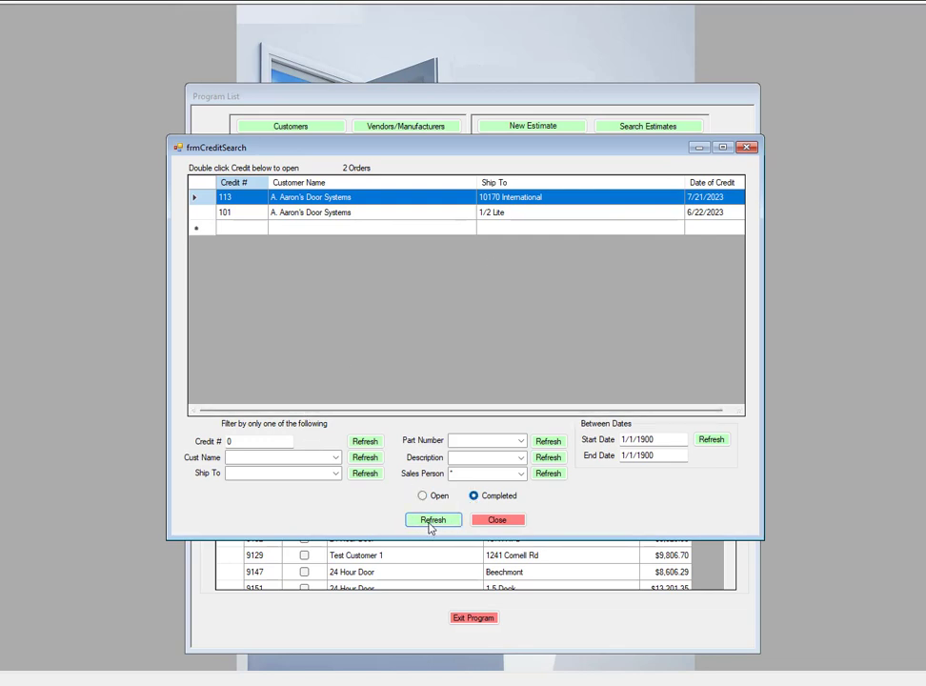
{"action": "left_click", "coordinate": [430, 524]}
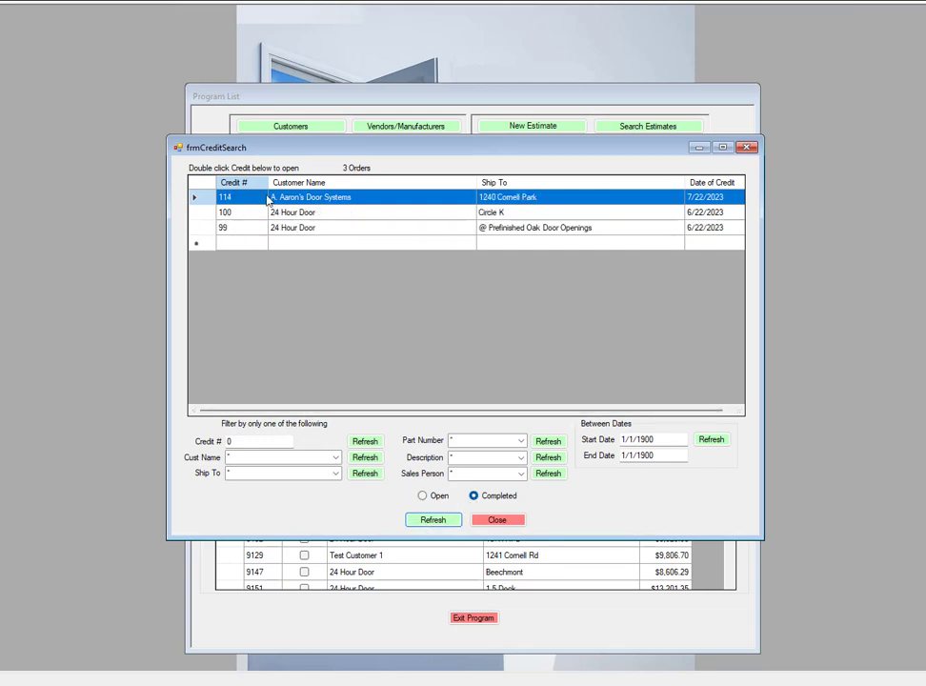
{"action": "double_click", "coordinate": [369, 197]}
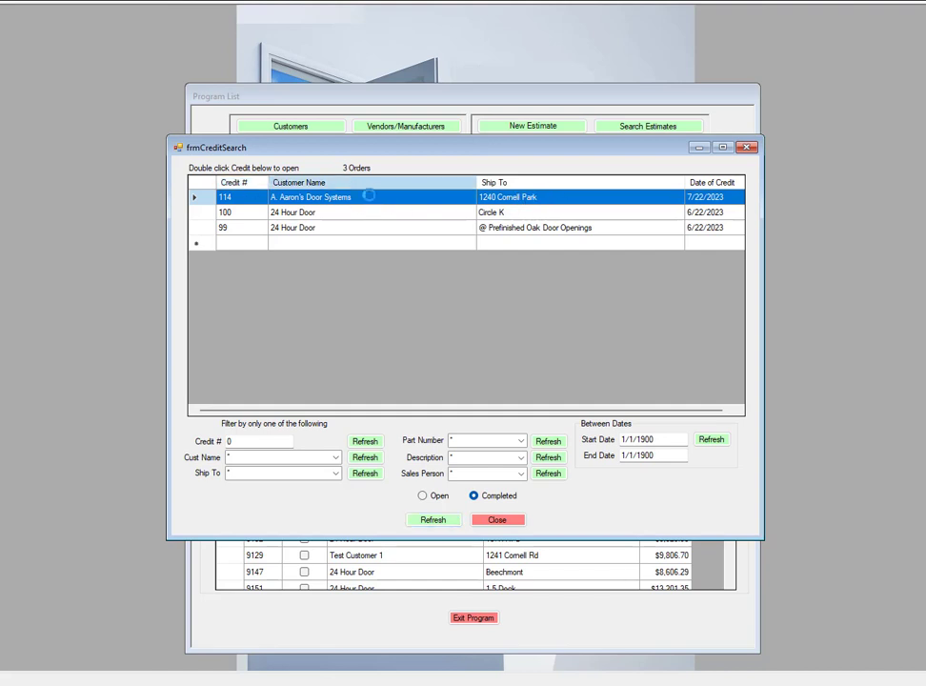